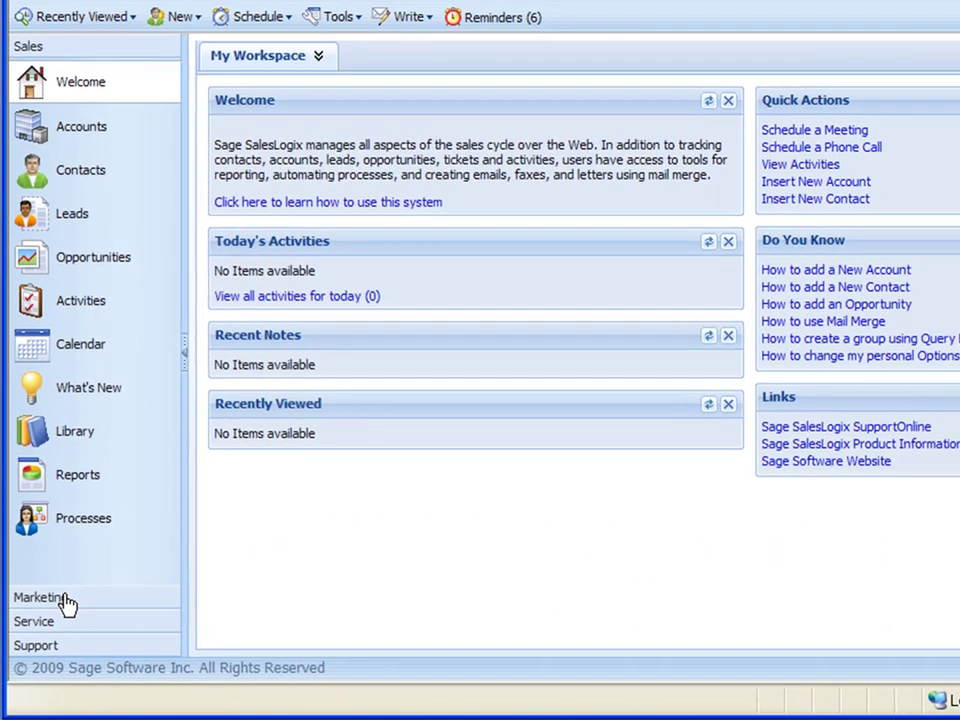
- Go to the marketing campaigns list and view the Lenovo X Series Intro campaign's details
{"action": "left_click", "coordinate": [88, 562]}
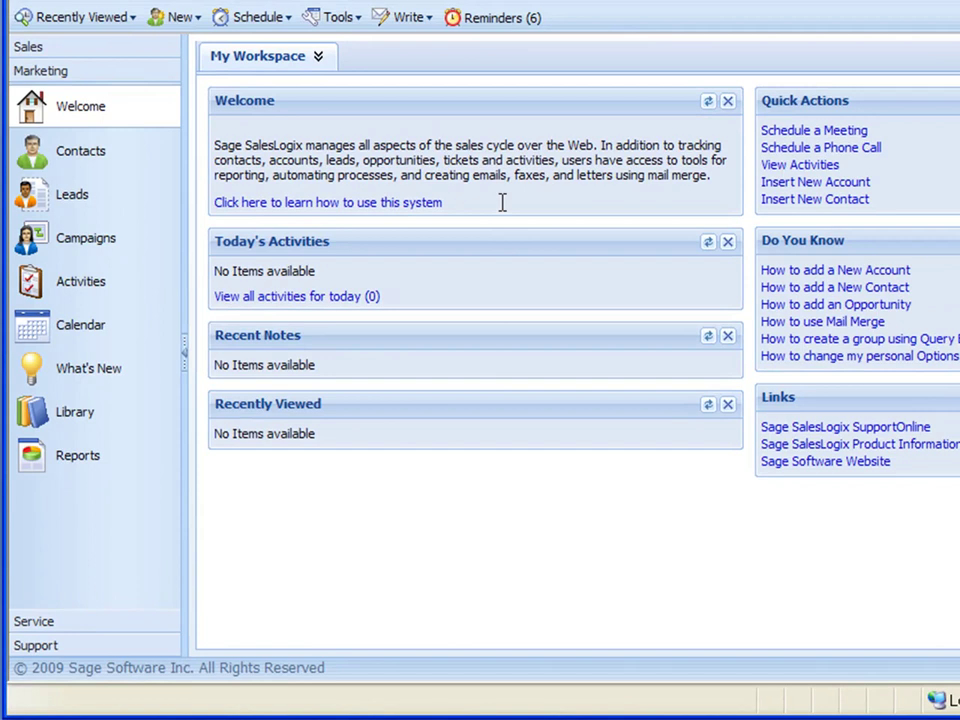
{"action": "left_click", "coordinate": [70, 245]}
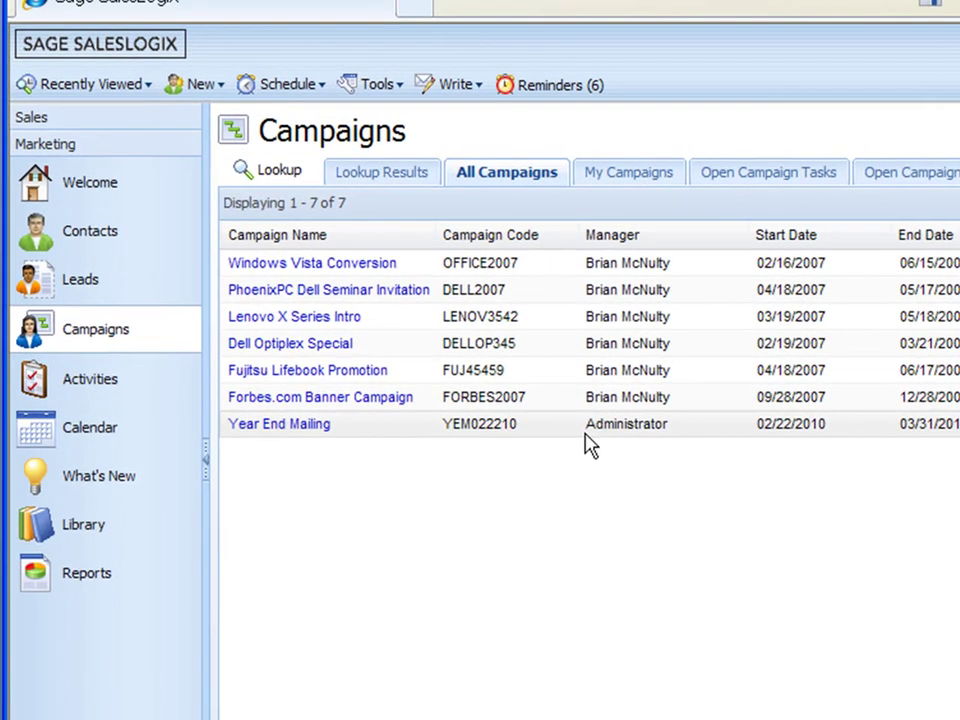
{"action": "left_click", "coordinate": [300, 325]}
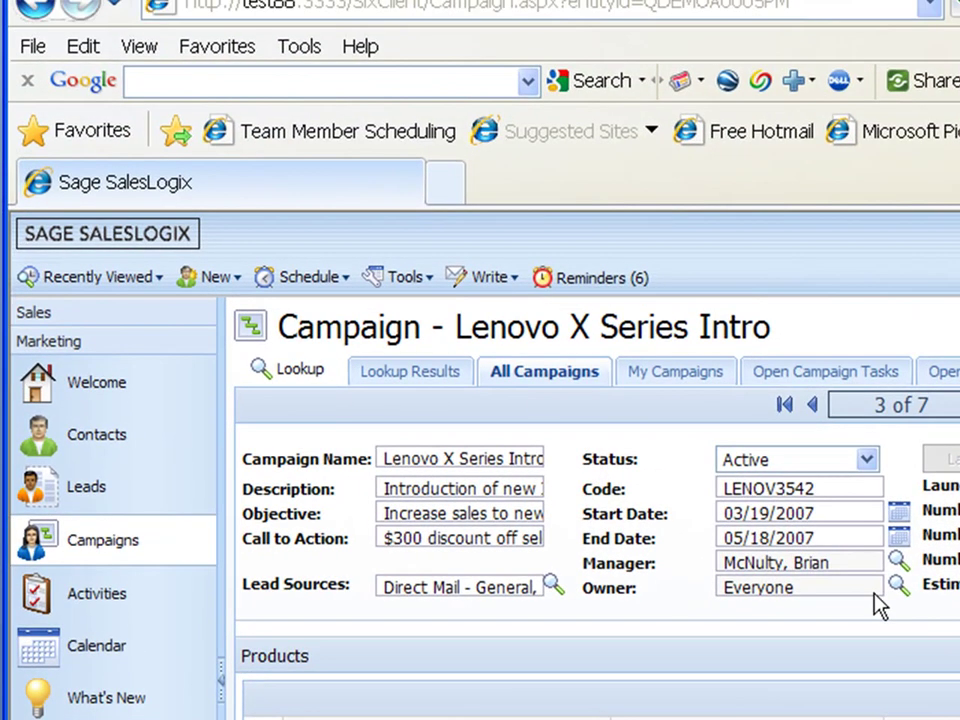
- Create a new campaign and name it "Year end Closeout"
{"action": "left_click", "coordinate": [215, 284]}
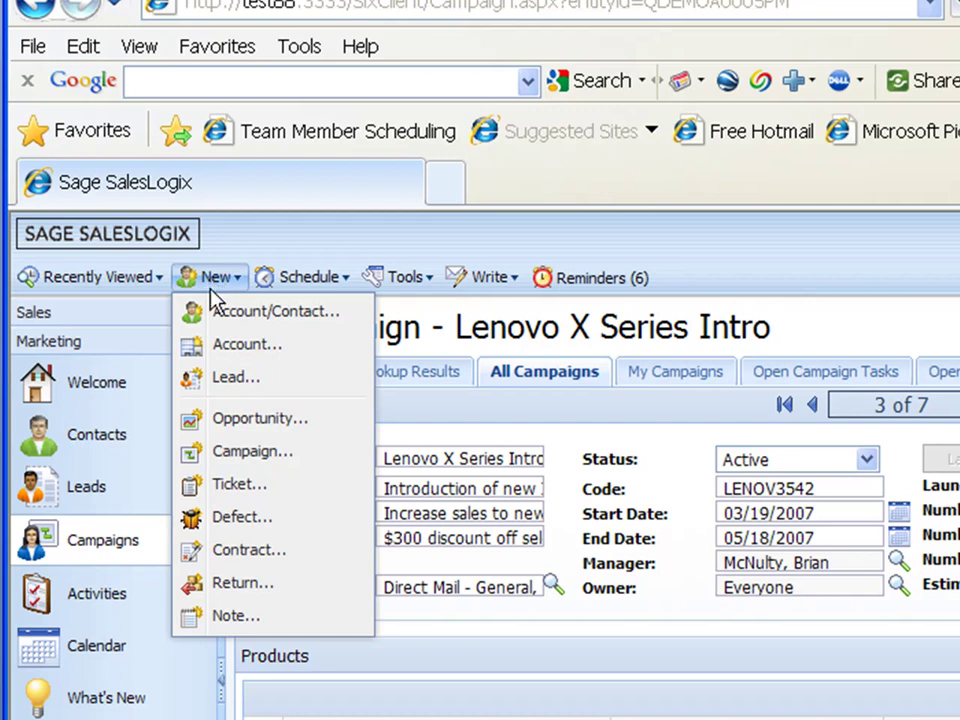
{"action": "left_click", "coordinate": [240, 456]}
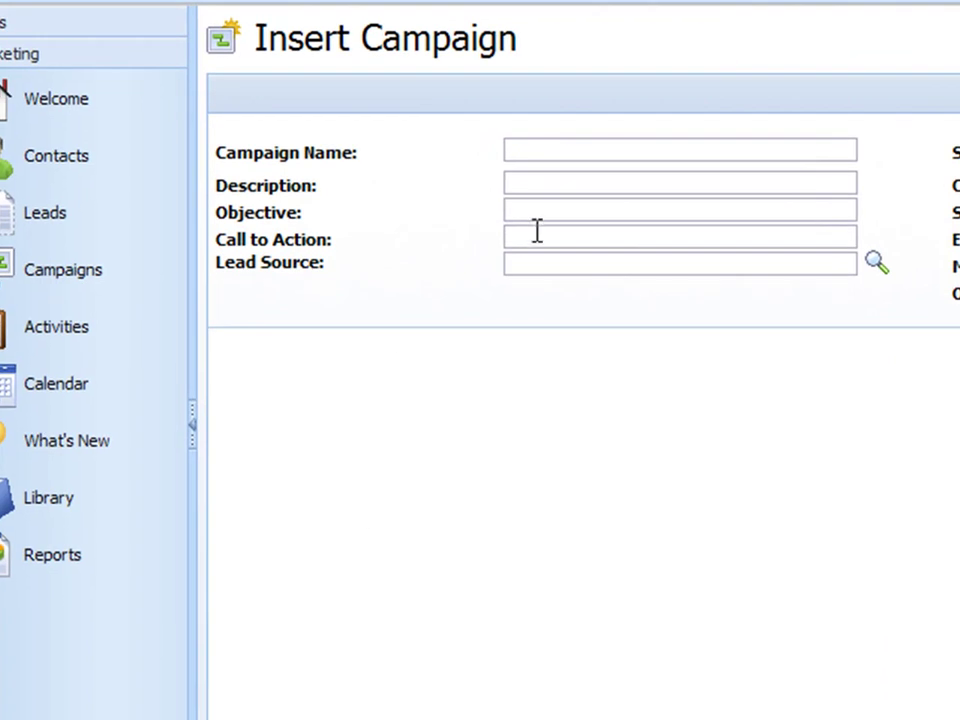
{"action": "left_click", "coordinate": [553, 154]}
{"action": "type", "text": "Year end"}
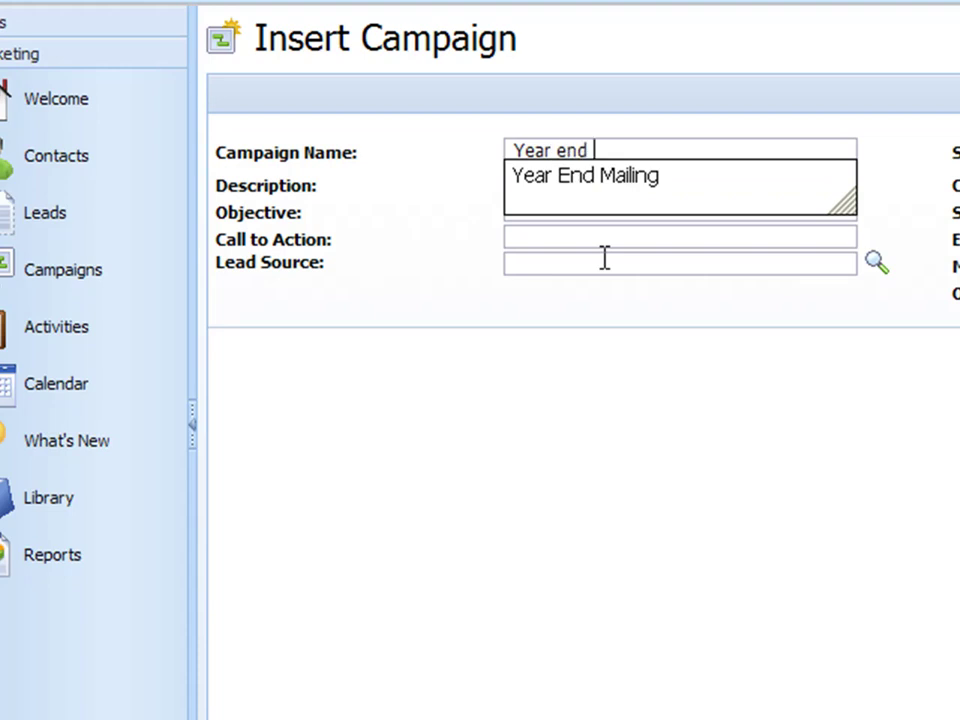
{"action": "type", "text": " Closeo"}
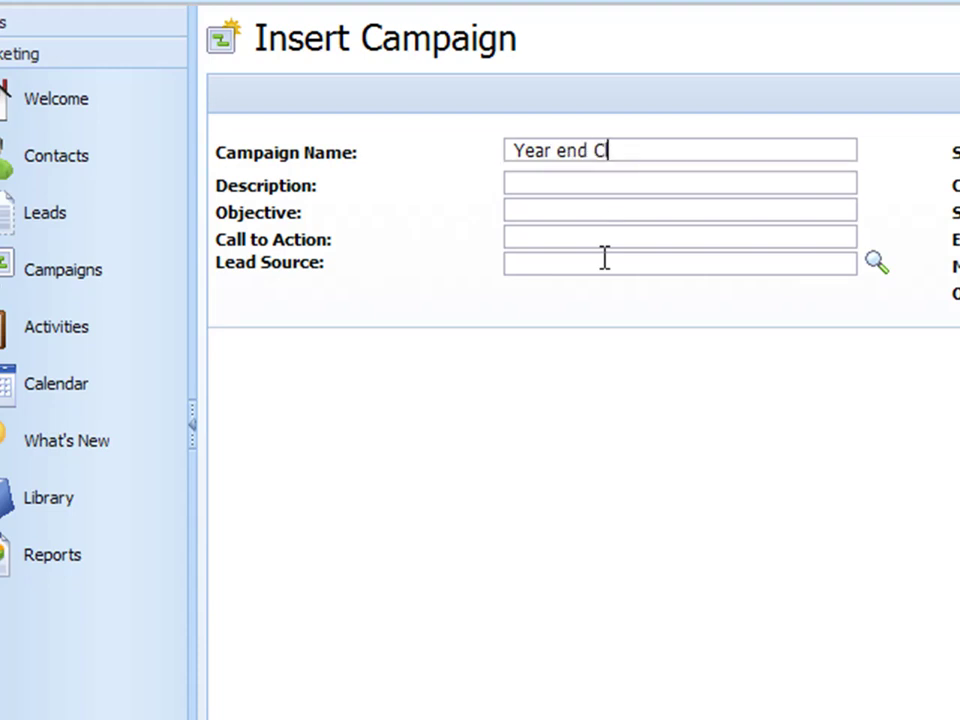
{"action": "type", "text": "ut"}
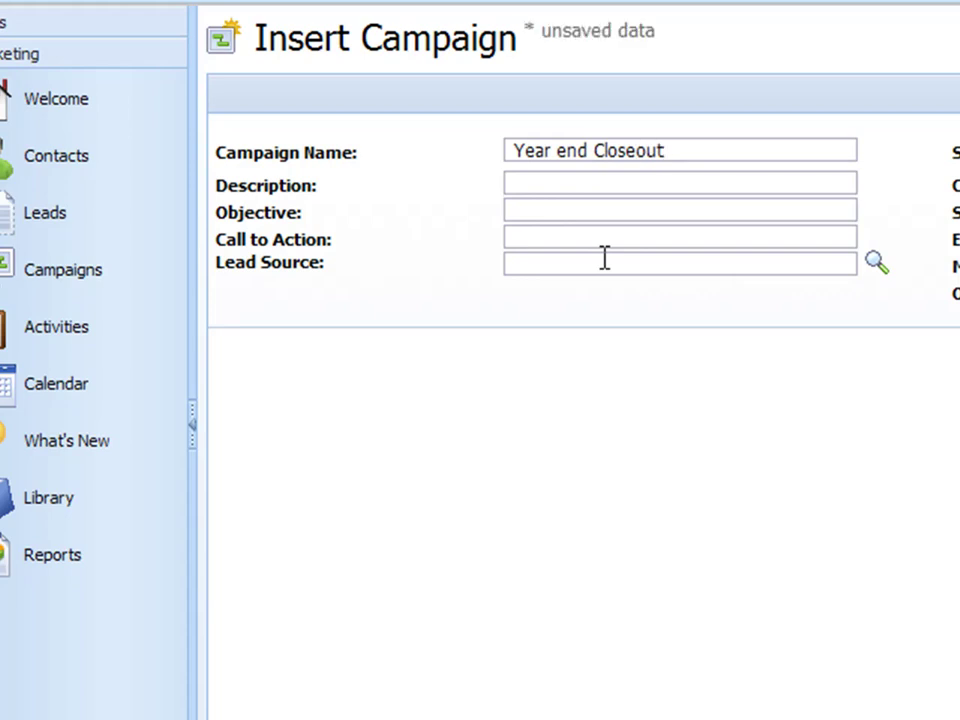
- Enter "Year end closeout of inventory" as the campaign description
{"action": "left_click", "coordinate": [556, 184]}
{"action": "type", "text": "Year end"}
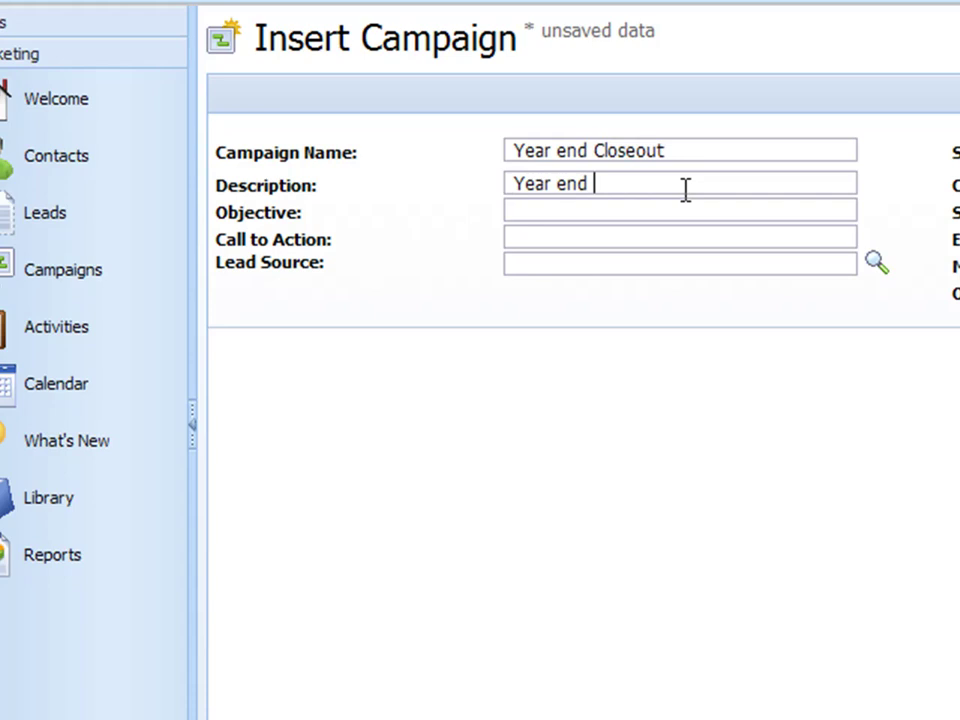
{"action": "type", "text": " closeout "}
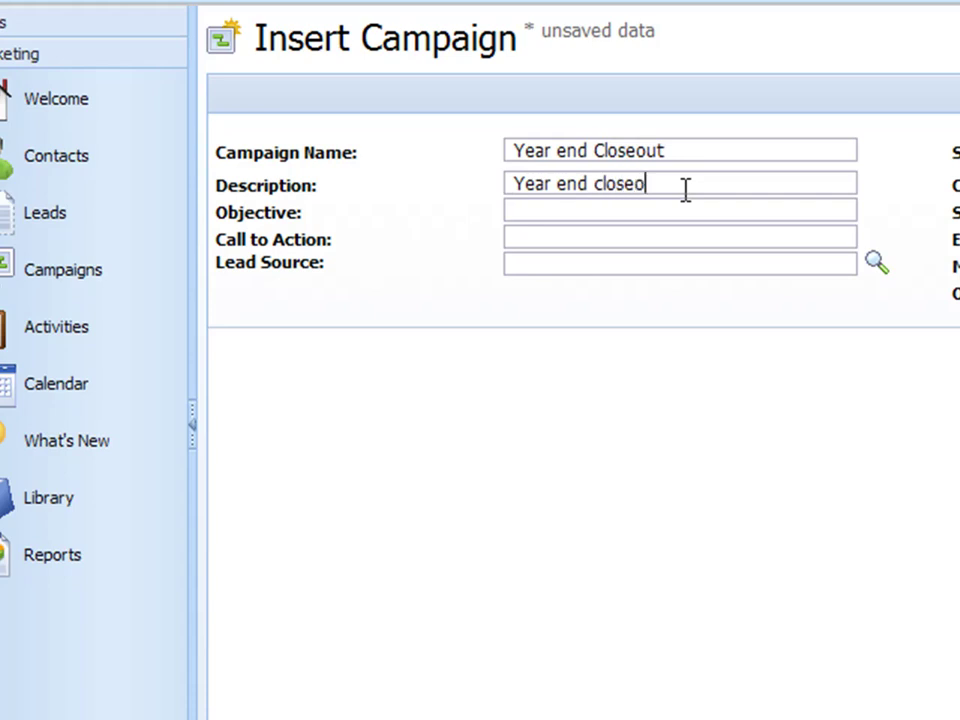
{"action": "type", "text": "of invent"}
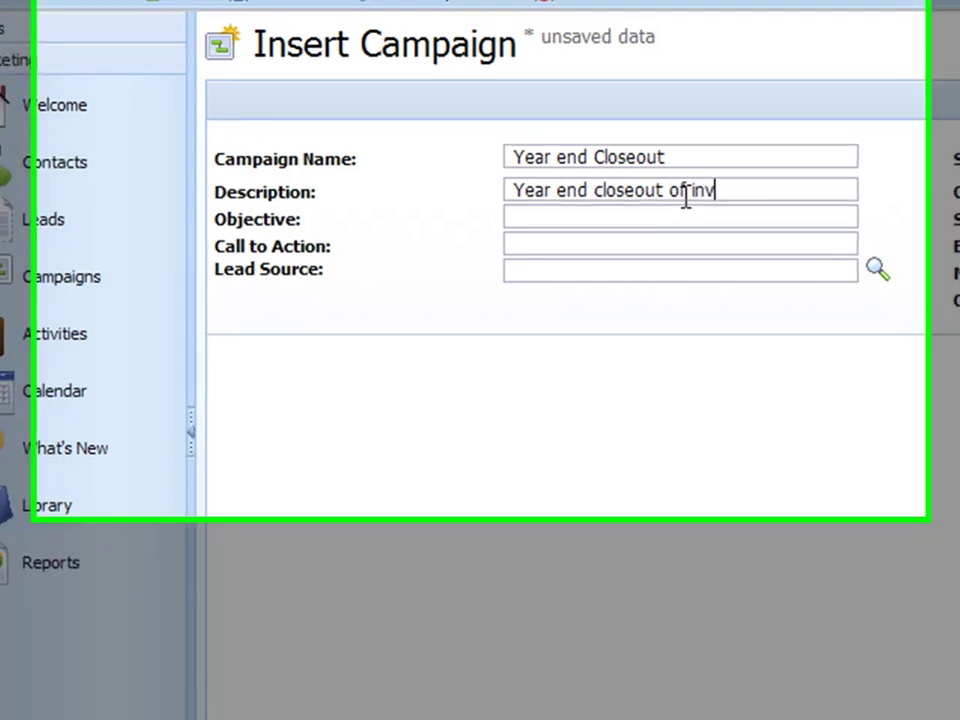
{"action": "type", "text": "ory"}
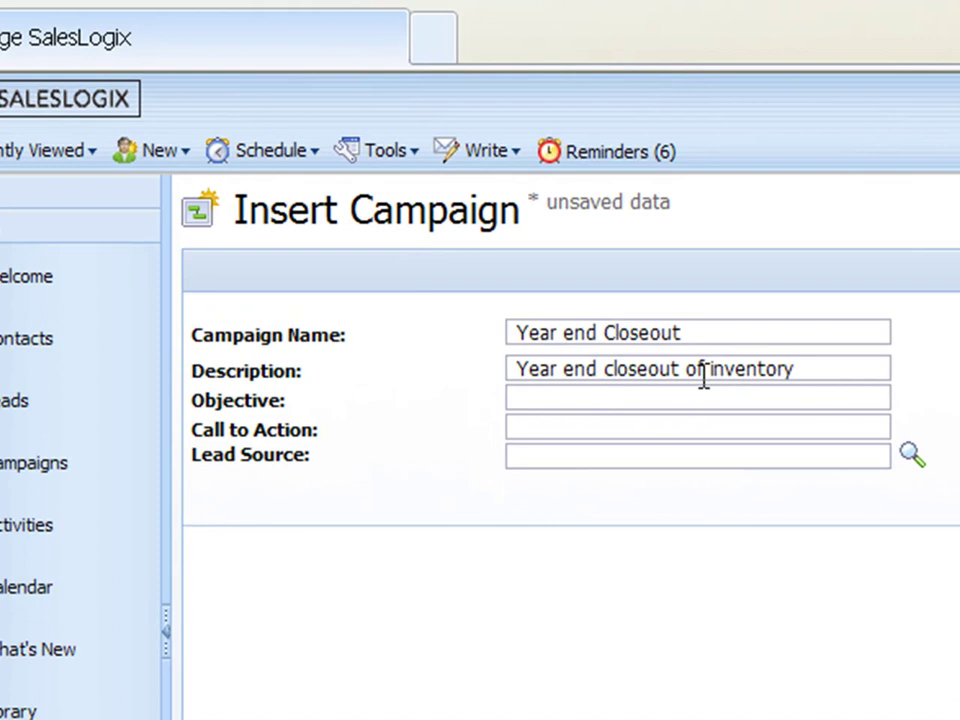
- Set the campaign objective to "clear out inventory" and the call to action to "go to website and register"
{"action": "left_click", "coordinate": [602, 396]}
{"action": "type", "text": "clea"}
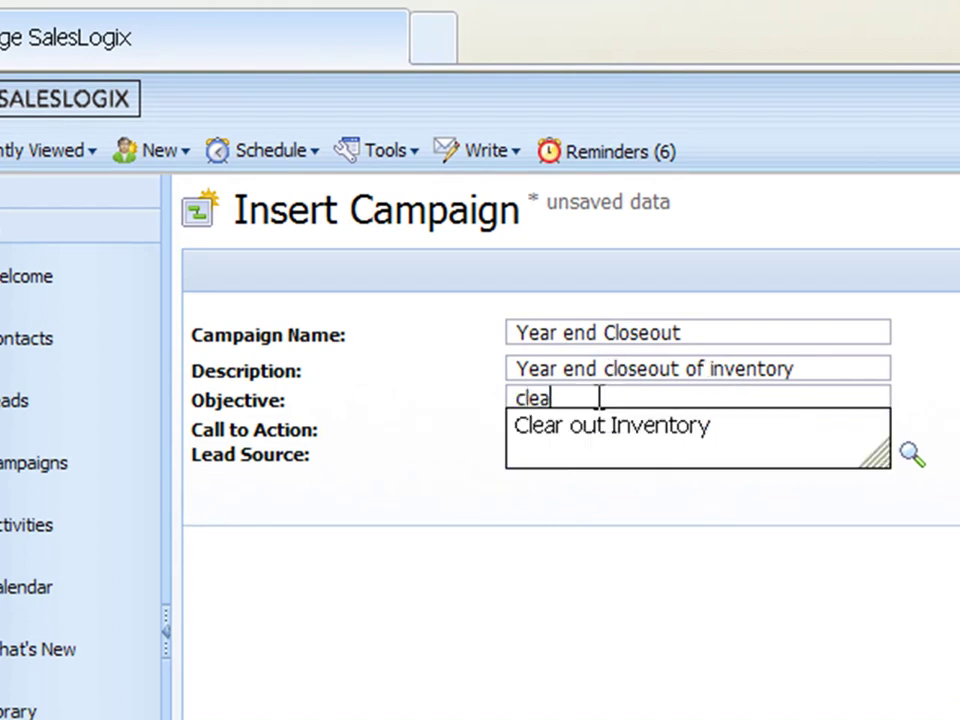
{"action": "type", "text": "r out in"}
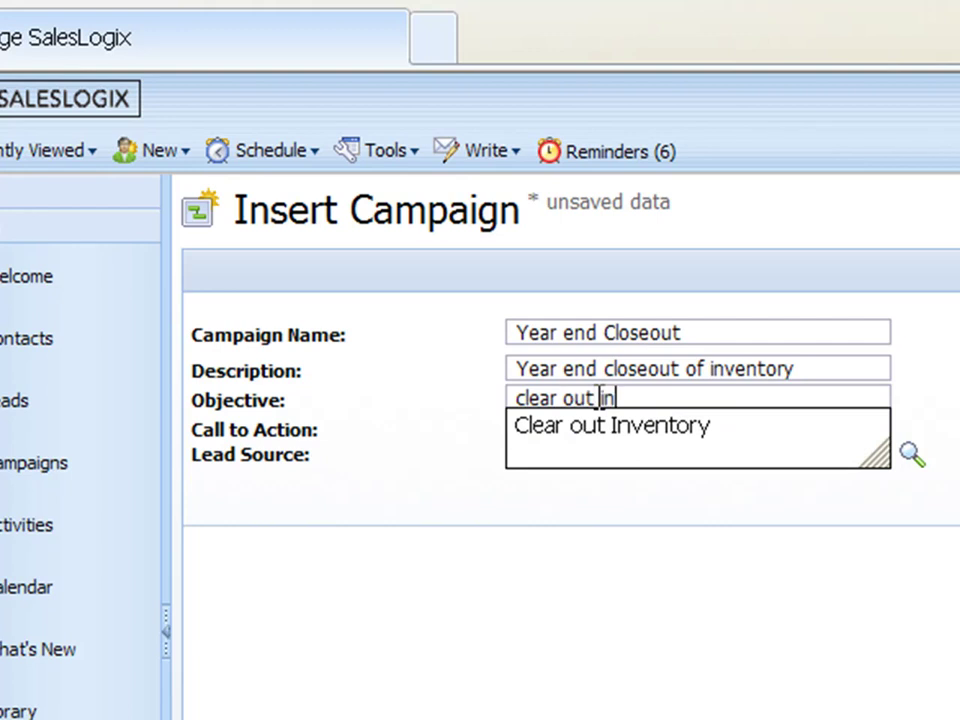
{"action": "type", "text": "ventory"}
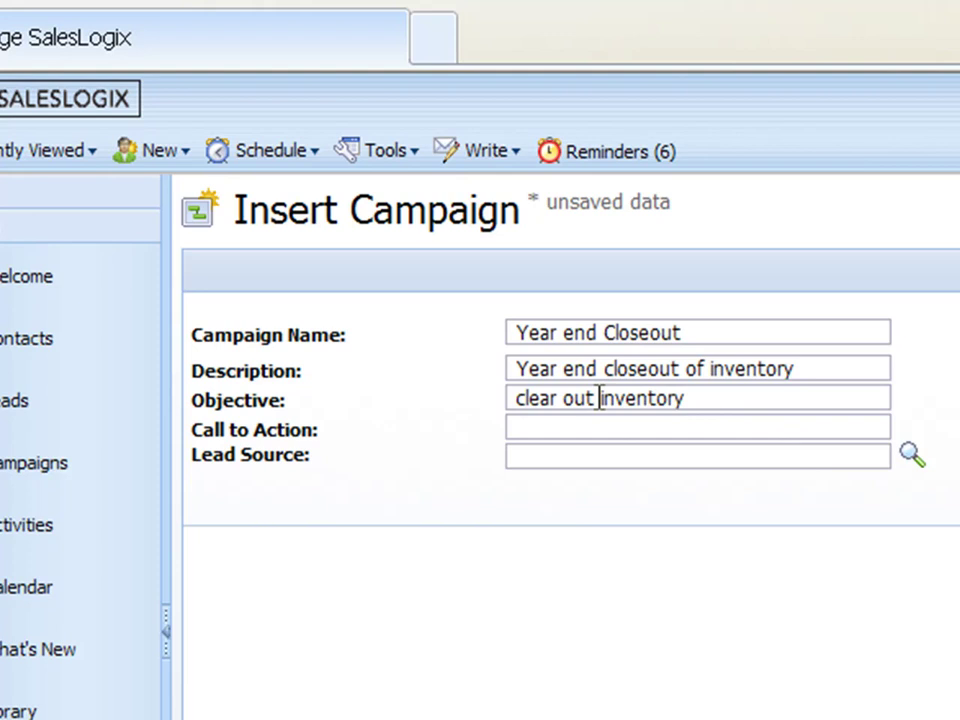
{"action": "left_click", "coordinate": [530, 424]}
{"action": "type", "text": "go to websit"}
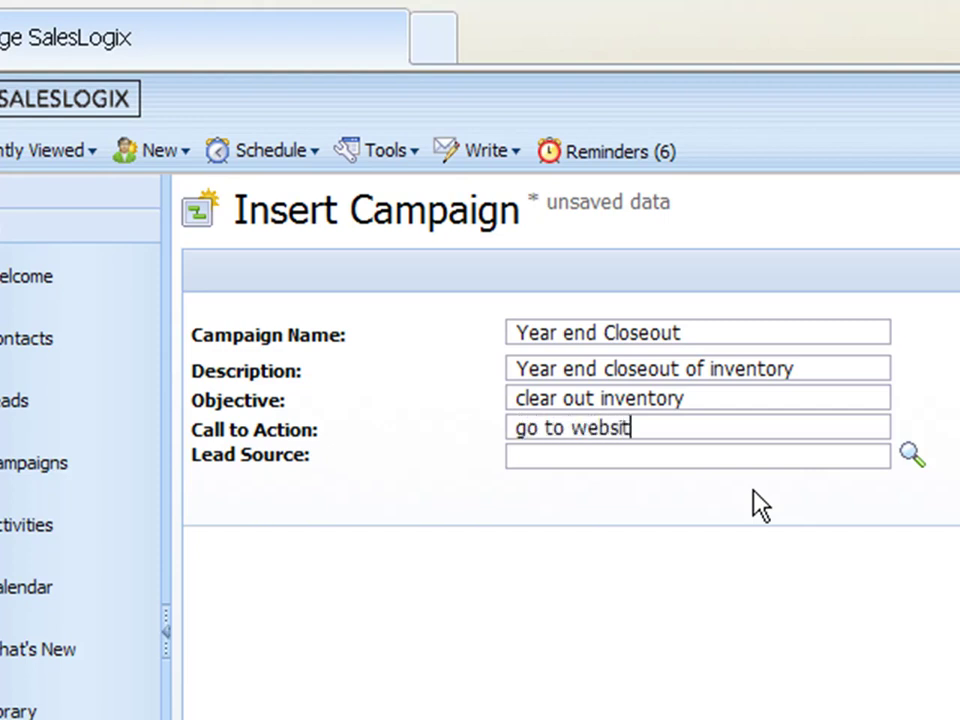
{"action": "type", "text": "e and register"}
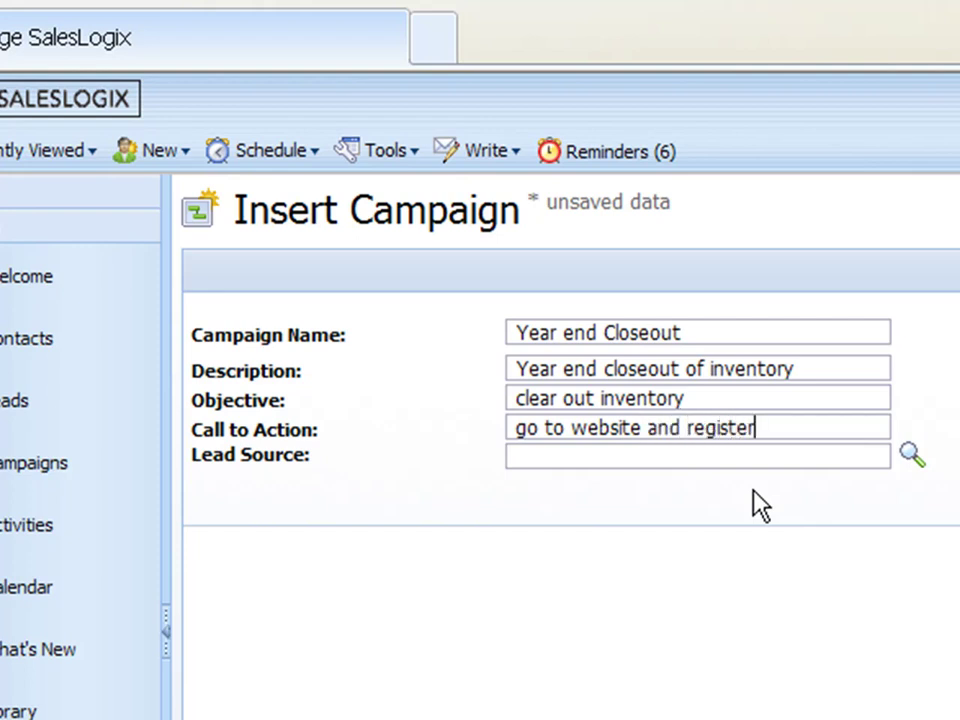
- Look up the available lead sources and associate "Advertising - General" with the campaign
{"action": "left_click", "coordinate": [658, 455]}
{"action": "left_click", "coordinate": [908, 458]}
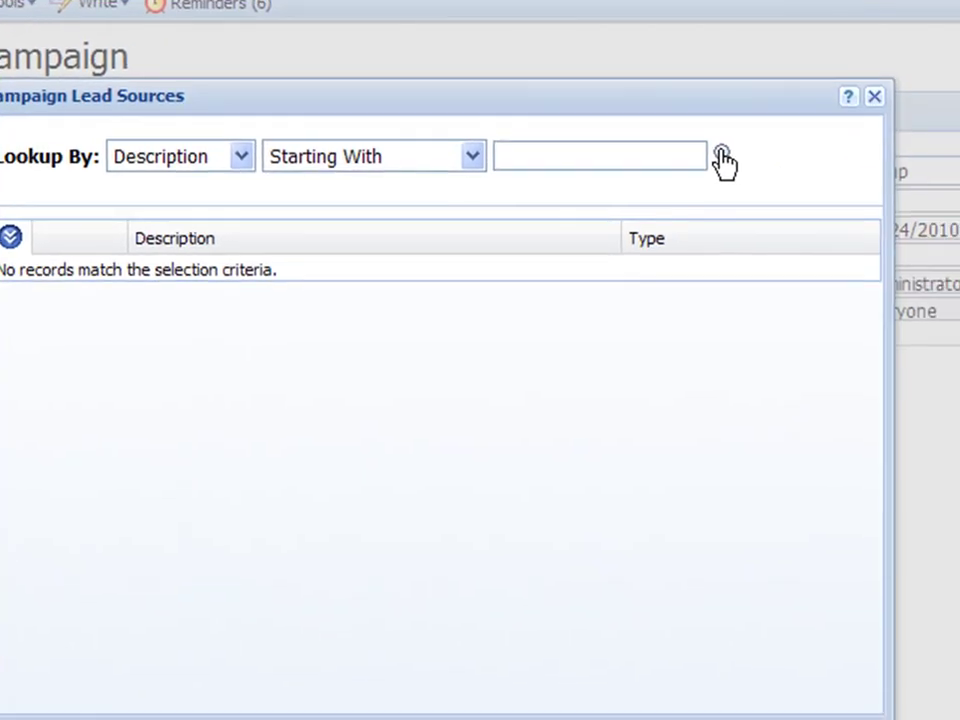
{"action": "left_click", "coordinate": [739, 166]}
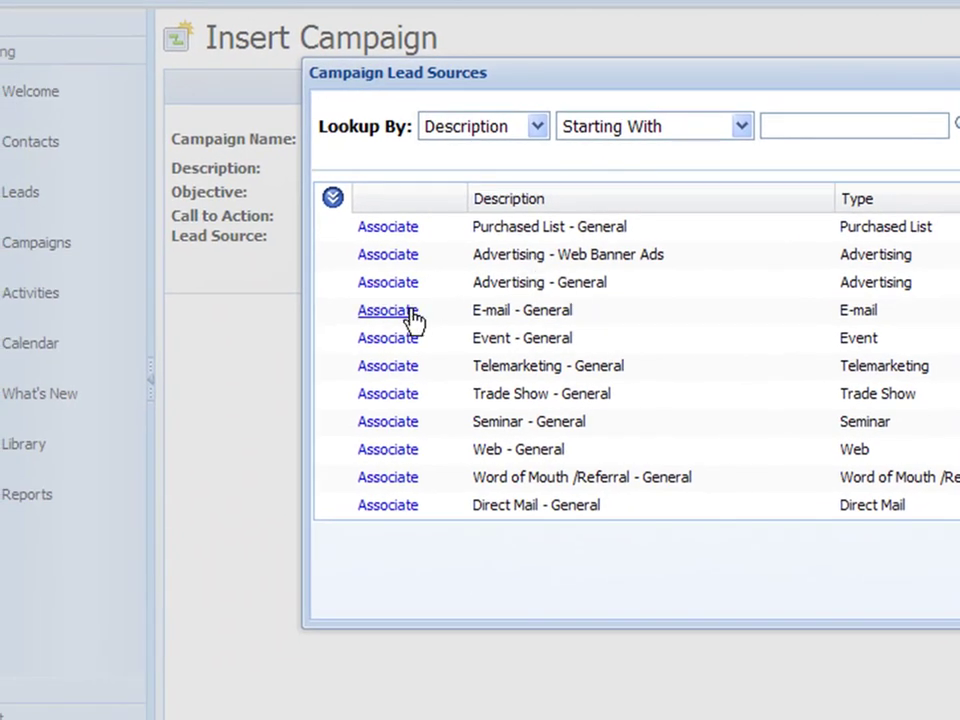
{"action": "left_click", "coordinate": [390, 282]}
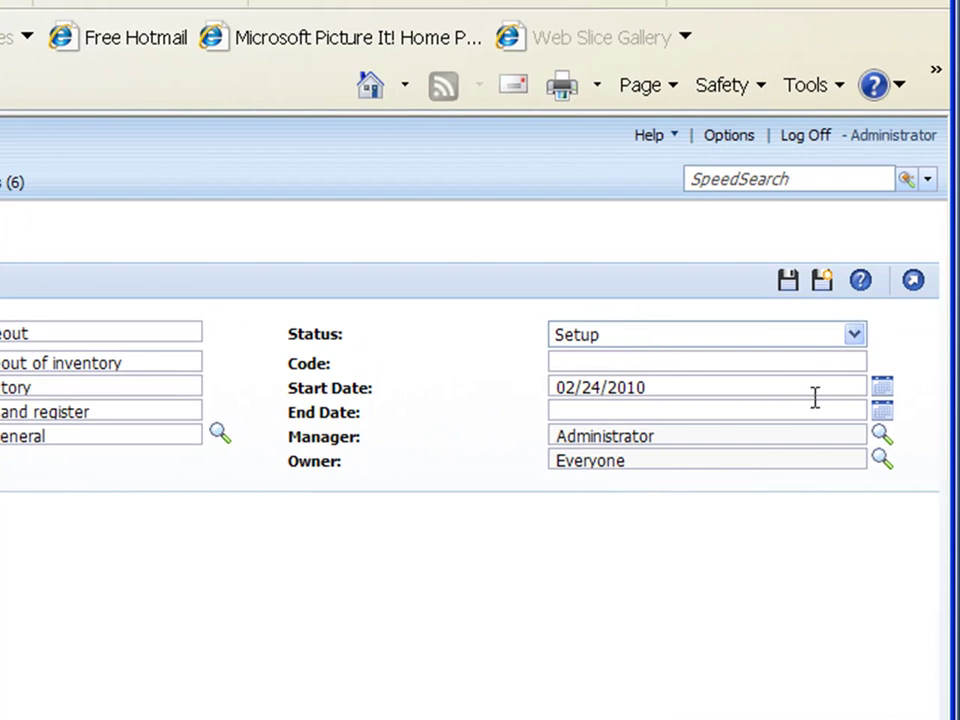
- Set the campaign status to Active and enter the campaign code yec022410
{"action": "left_click", "coordinate": [856, 333]}
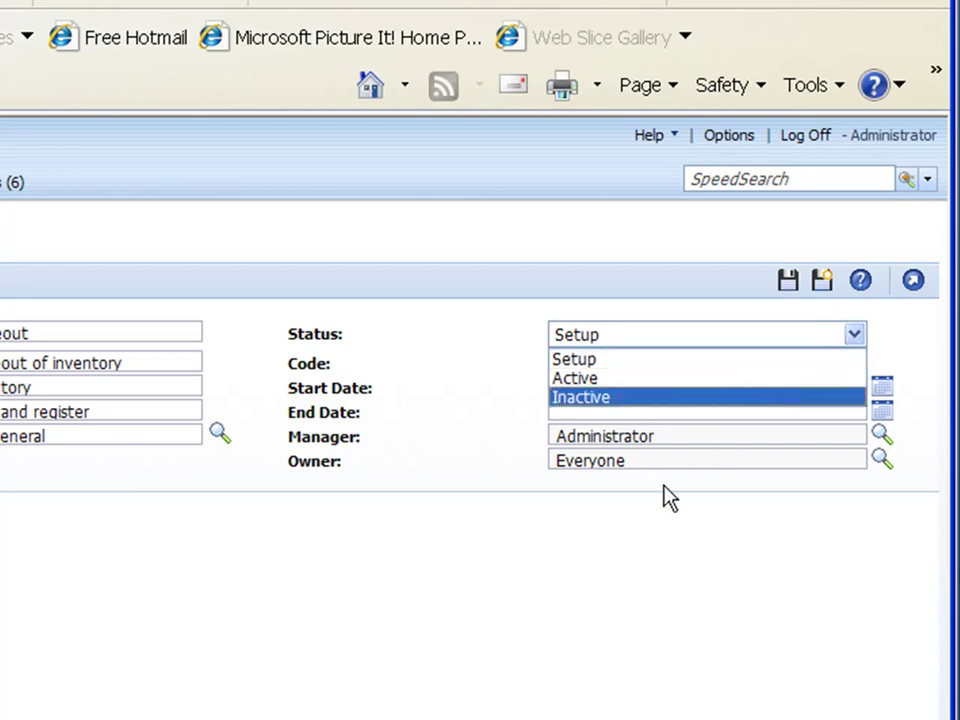
{"action": "left_click", "coordinate": [576, 380]}
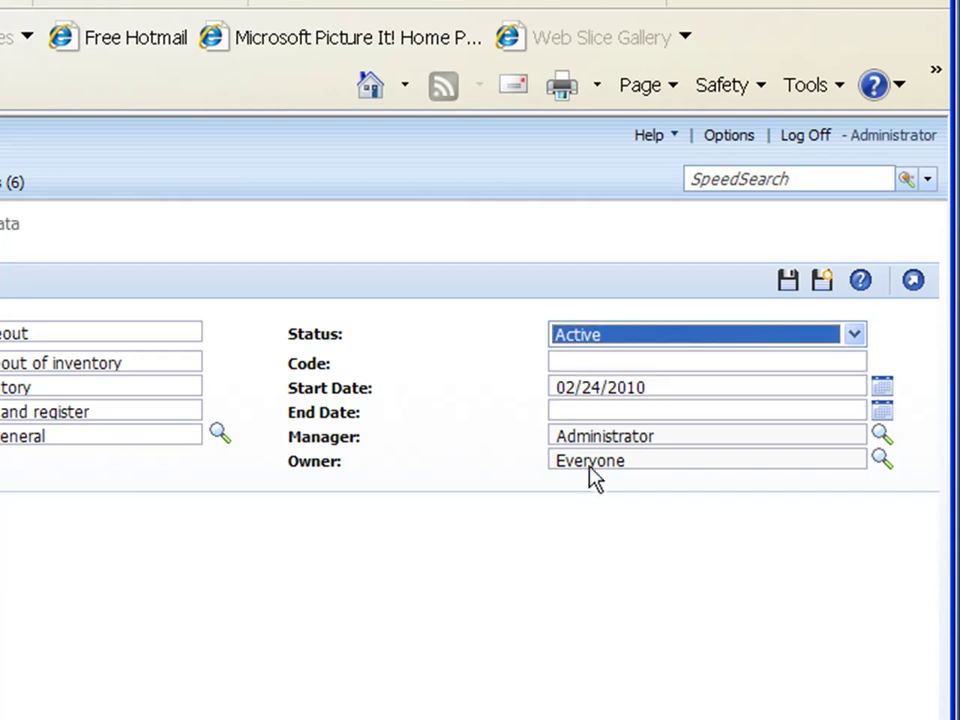
{"action": "left_click", "coordinate": [590, 358]}
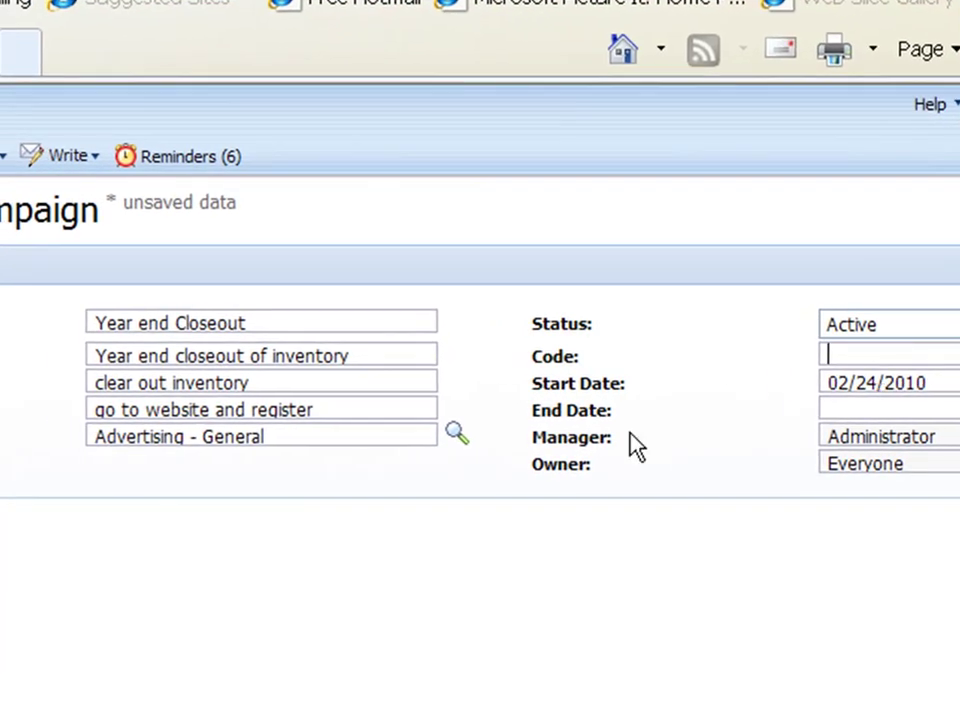
{"action": "left_click", "coordinate": [91, 322]}
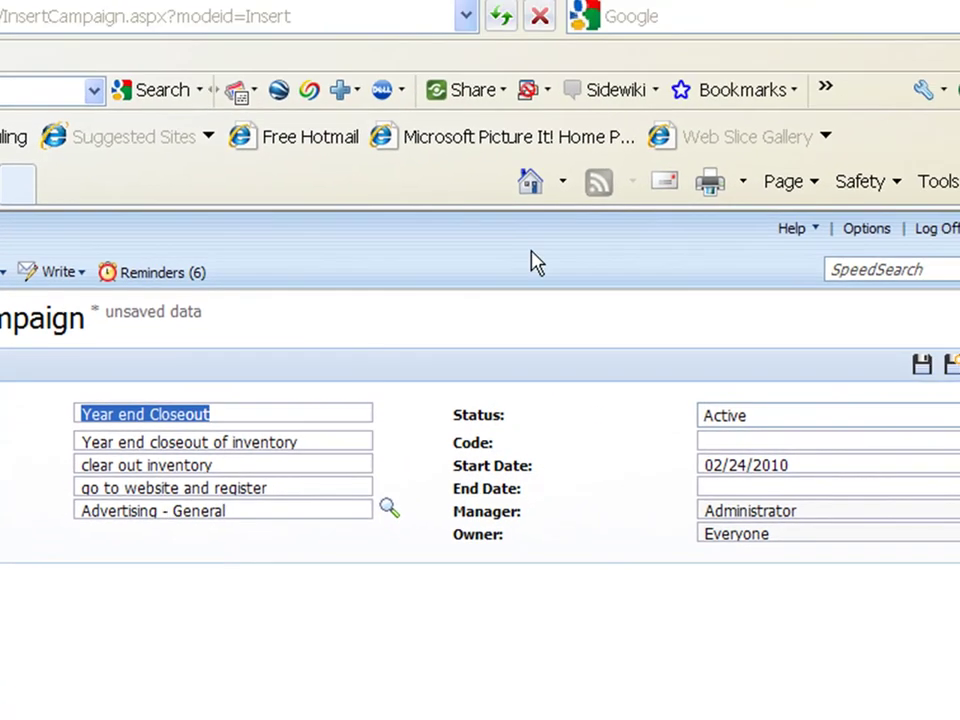
{"action": "left_click", "coordinate": [736, 440]}
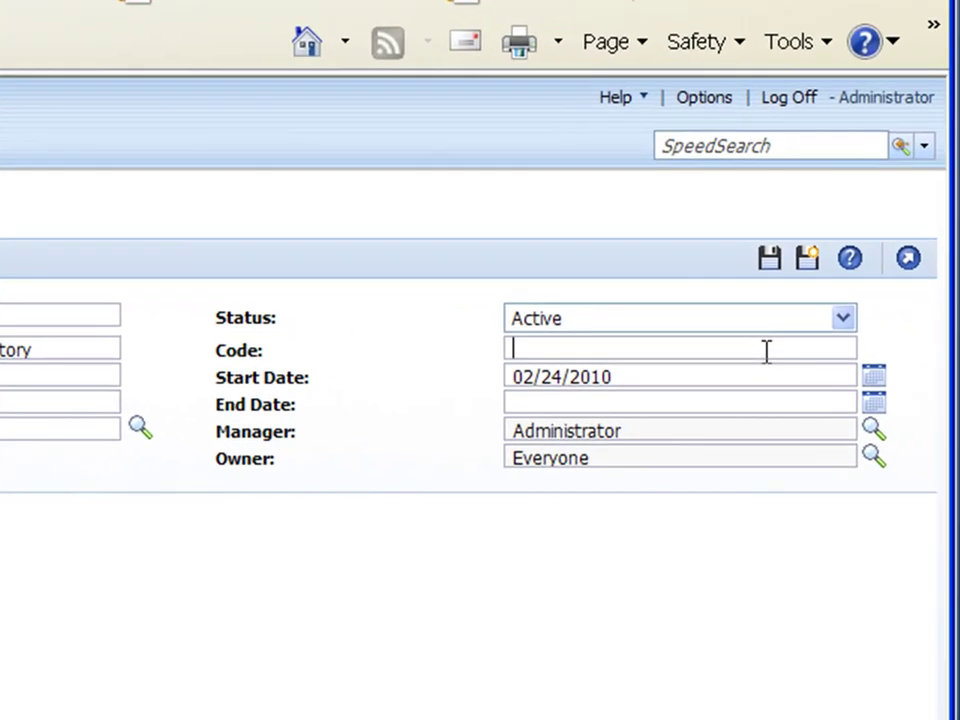
{"action": "type", "text": "yec"}
{"action": "type", "text": "022410"}
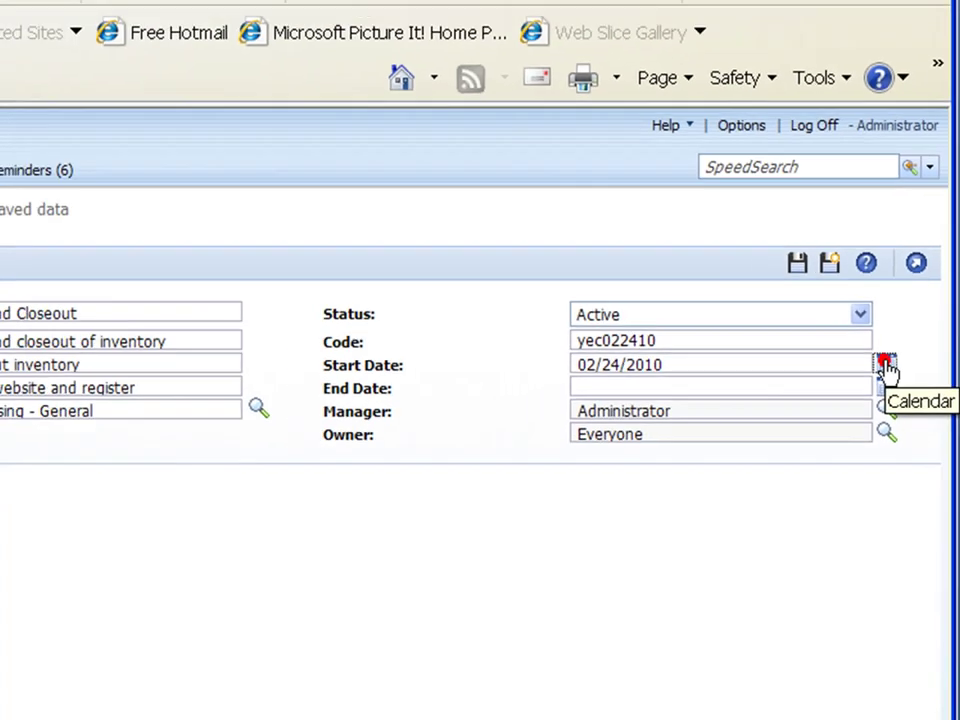
- Set the campaign start date to 02/26/2010
{"action": "left_click", "coordinate": [885, 366]}
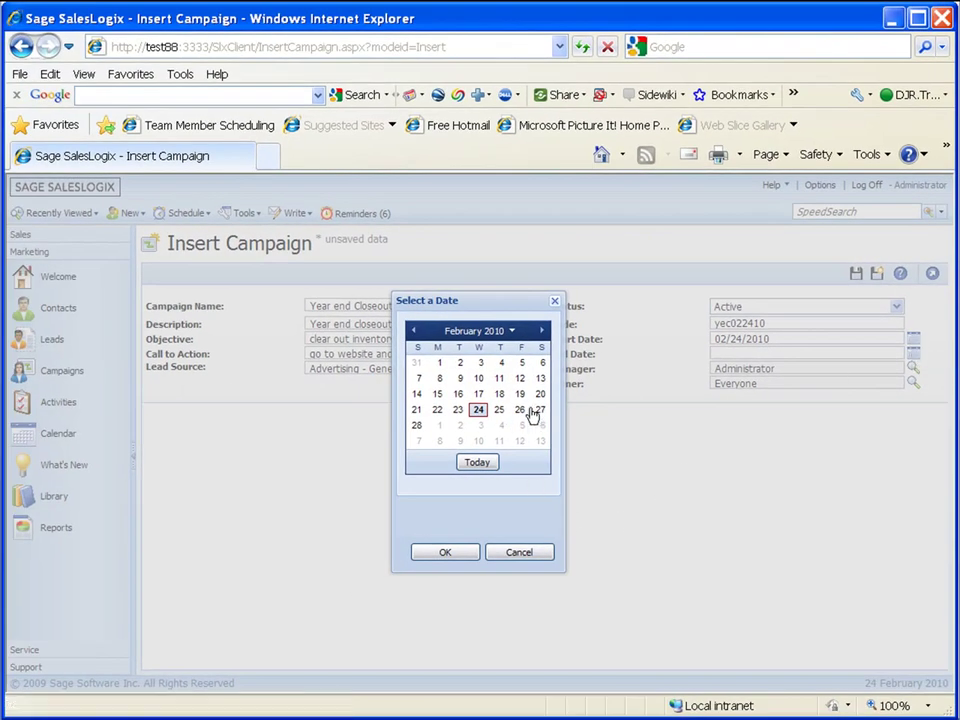
{"action": "left_click", "coordinate": [521, 413]}
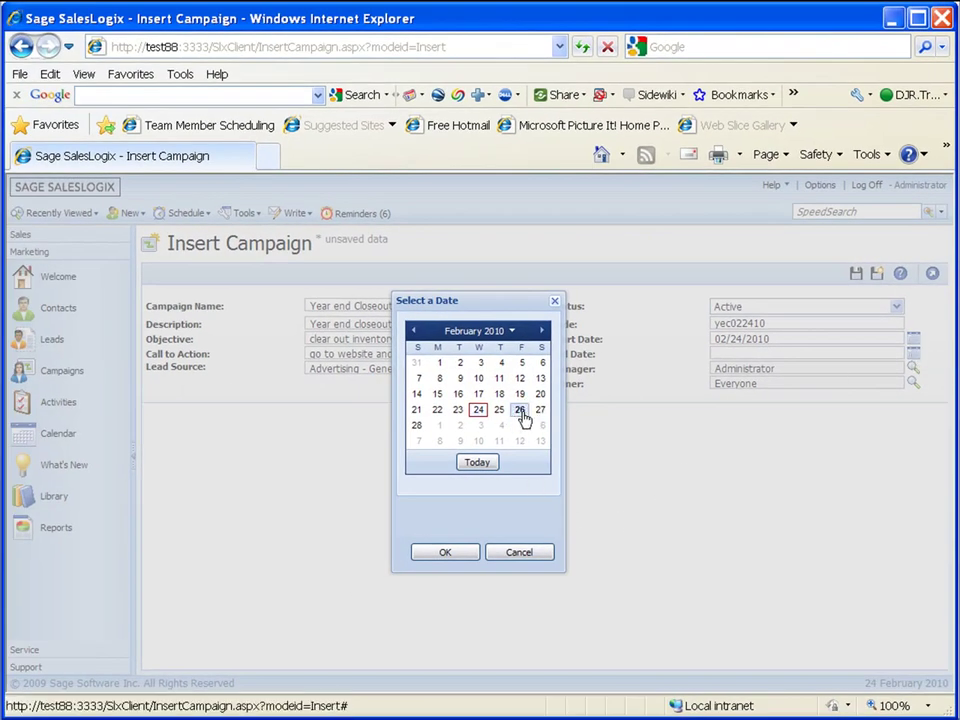
{"action": "left_click", "coordinate": [458, 553]}
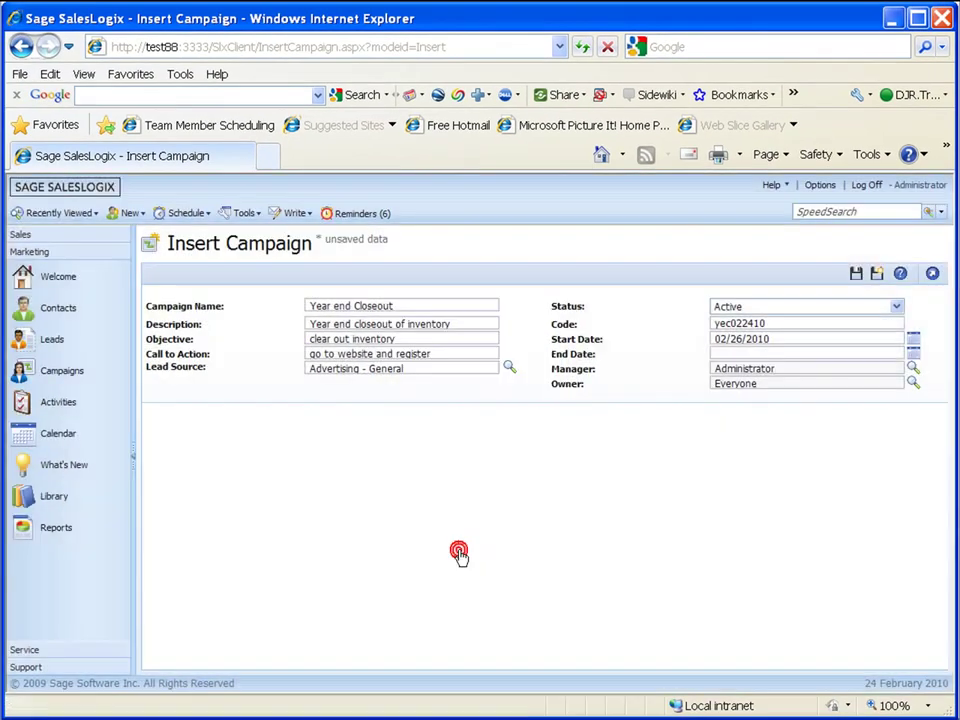
- Set the campaign end date to 04/23/2010 and save the new campaign
{"action": "left_click", "coordinate": [913, 357]}
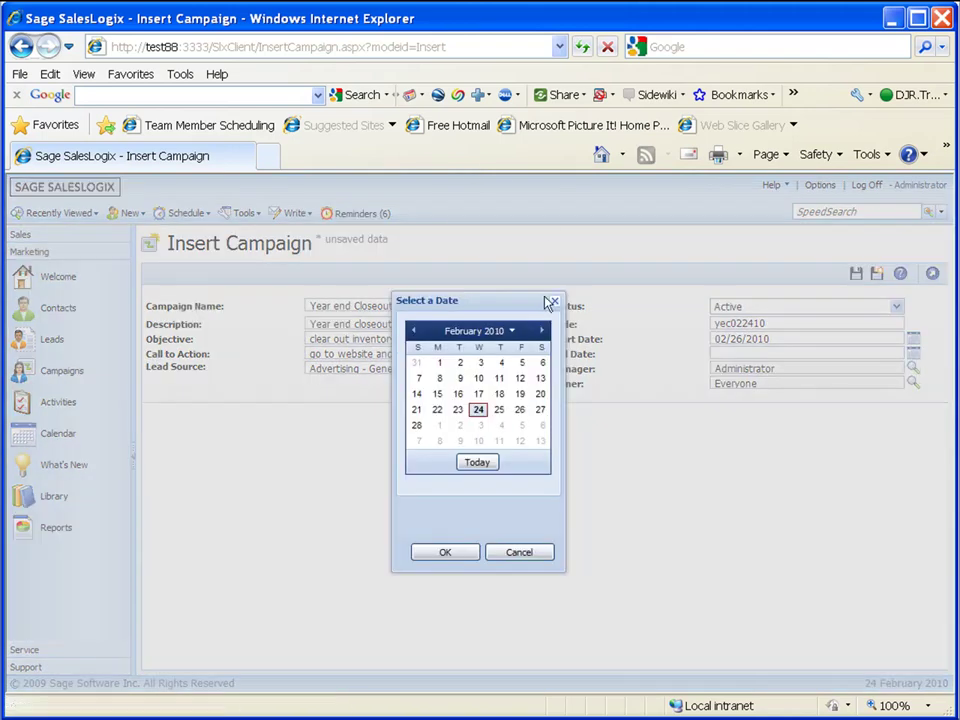
{"action": "left_click", "coordinate": [542, 331]}
{"action": "left_click", "coordinate": [542, 331]}
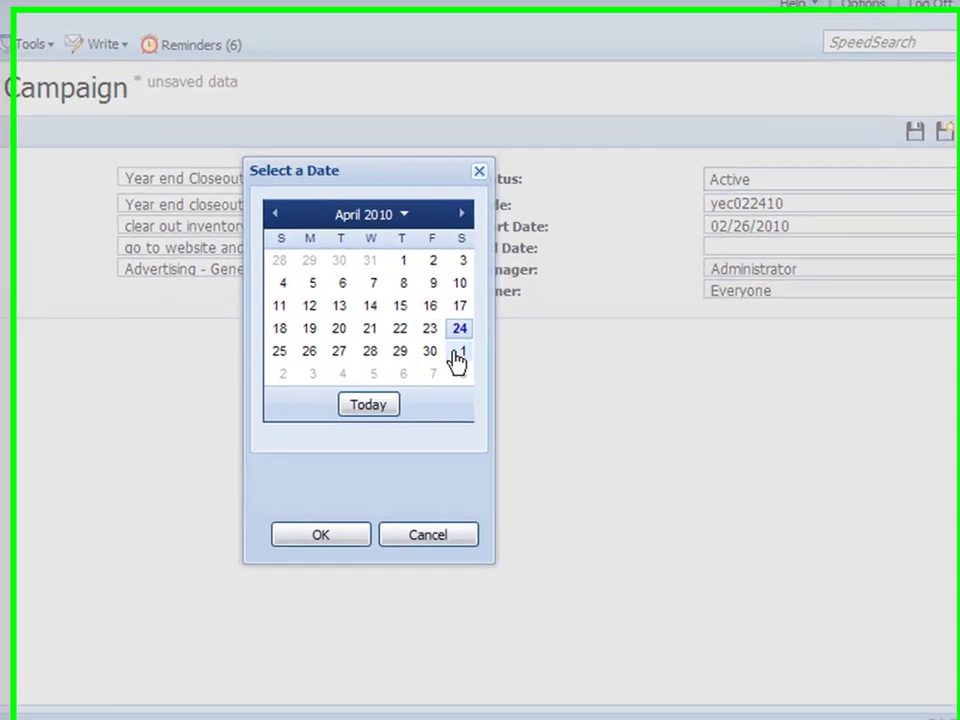
{"action": "left_click", "coordinate": [424, 323]}
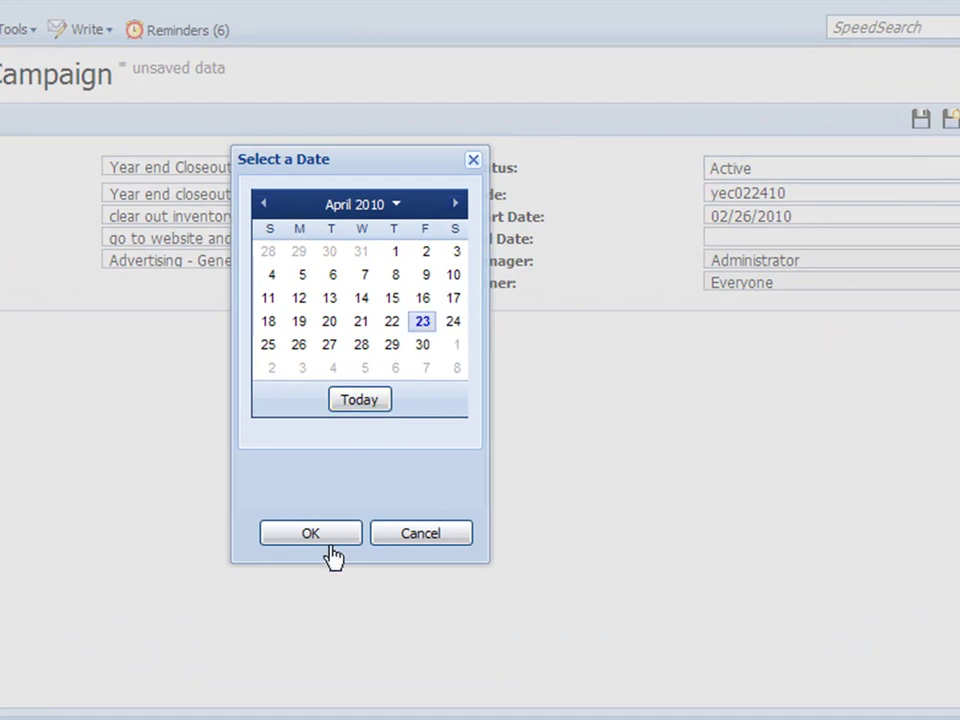
{"action": "left_click", "coordinate": [326, 534]}
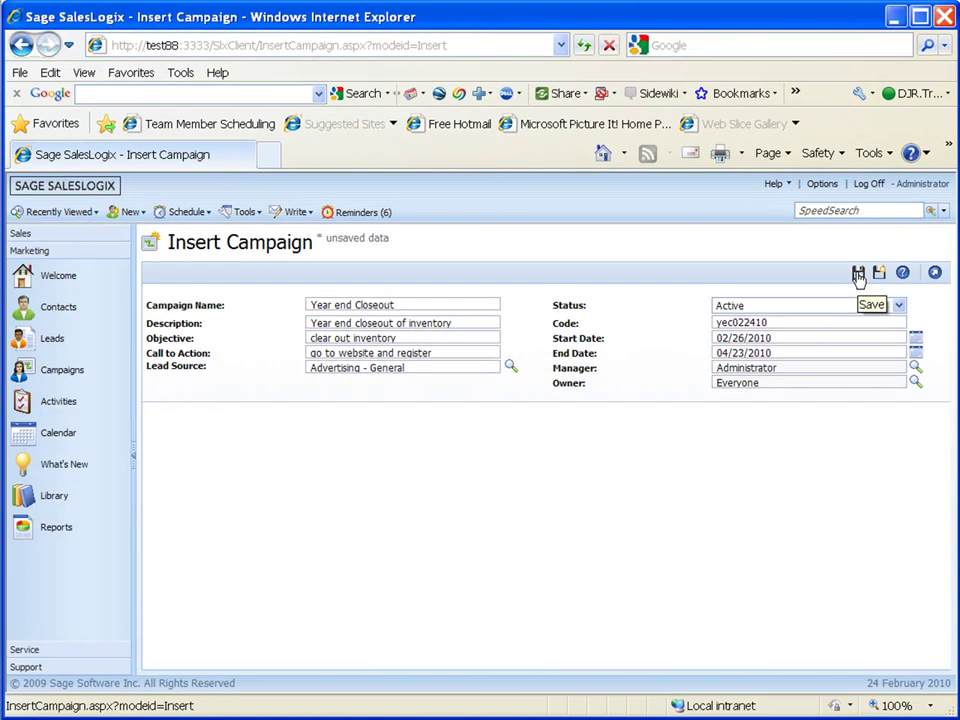
{"action": "left_click", "coordinate": [749, 176]}
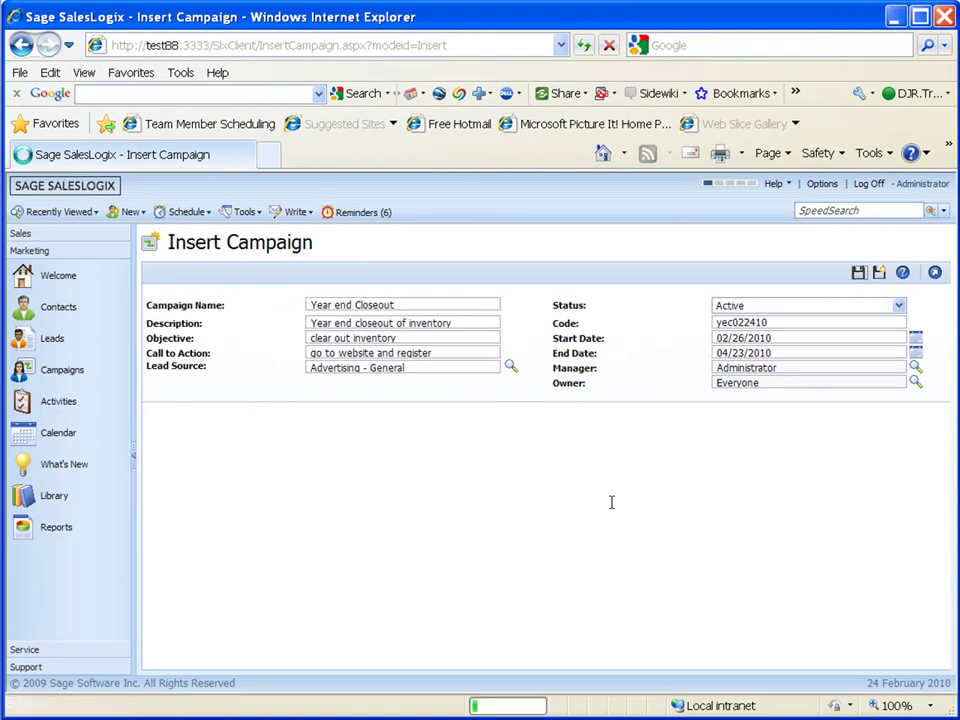